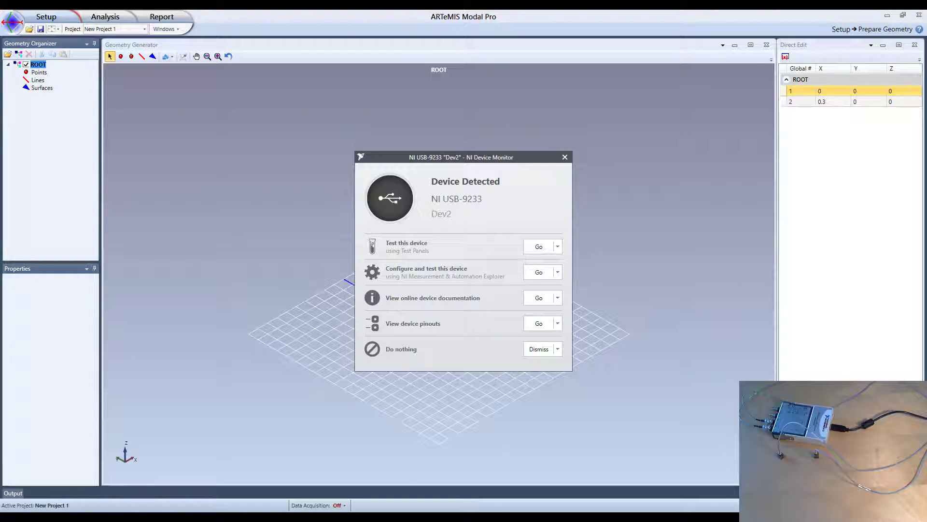
Step: Dismiss the detected-device notice, then create a test setup with two channels in Manage Measurements and set it to connected
{"action": "left_click", "coordinate": [565, 157]}
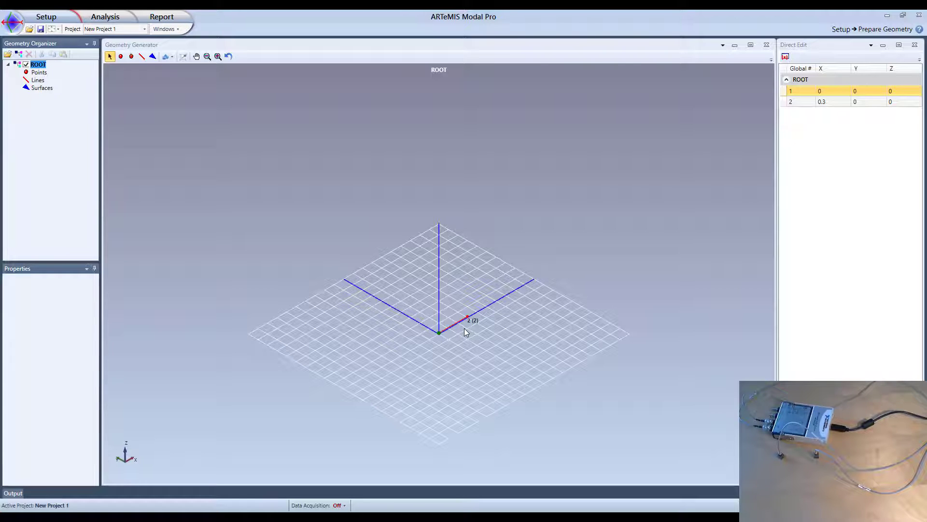
{"action": "left_click", "coordinate": [58, 18]}
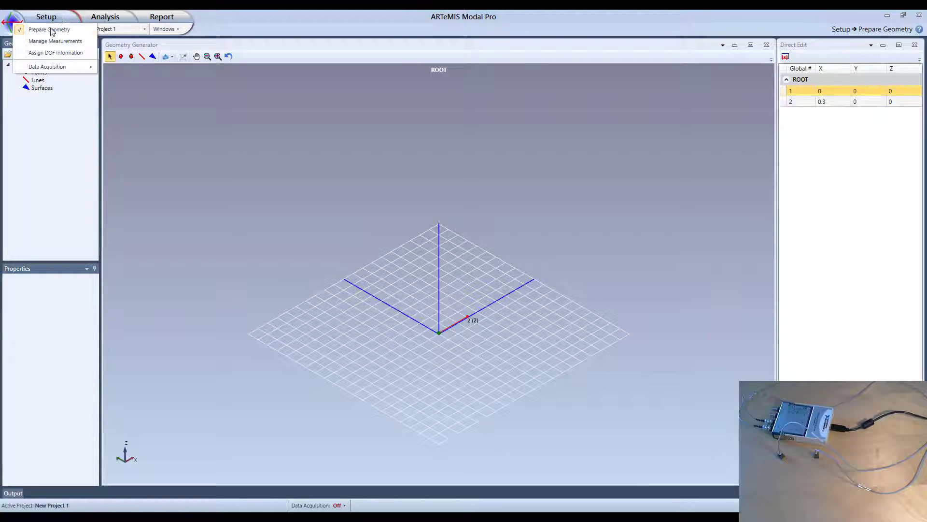
{"action": "left_click", "coordinate": [51, 42]}
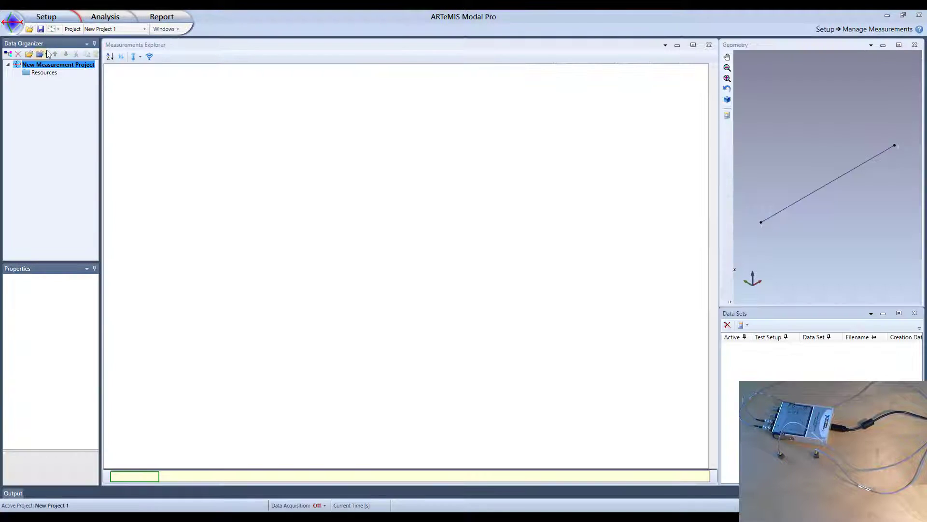
{"action": "left_click", "coordinate": [8, 55]}
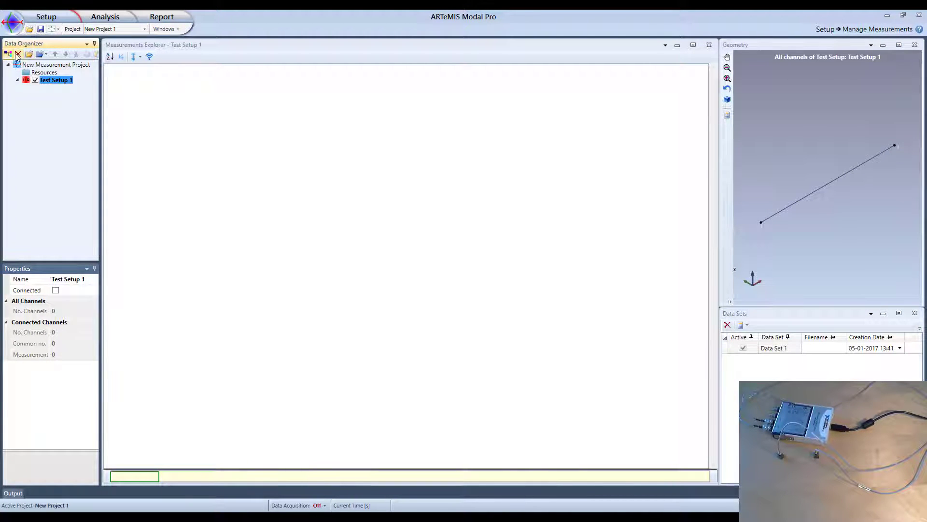
{"action": "left_click", "coordinate": [8, 54]}
{"action": "left_click", "coordinate": [8, 54]}
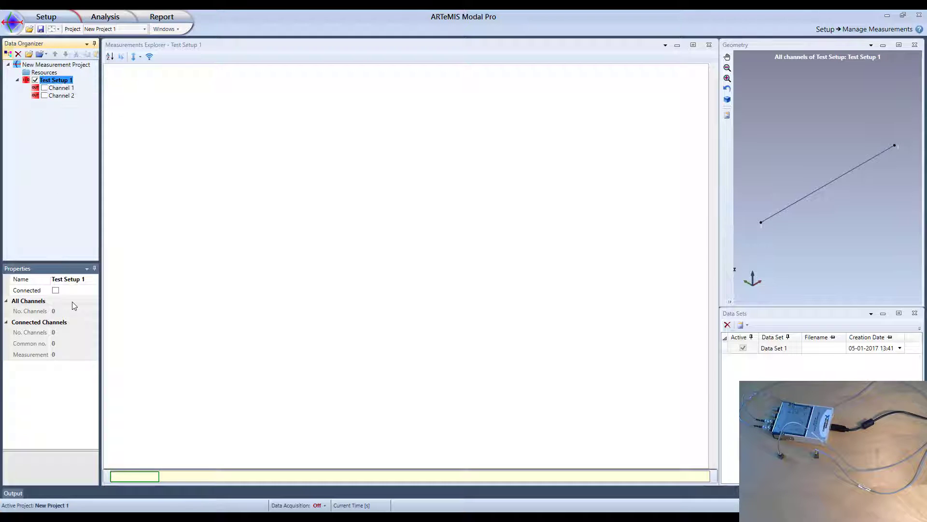
{"action": "left_click", "coordinate": [55, 290]}
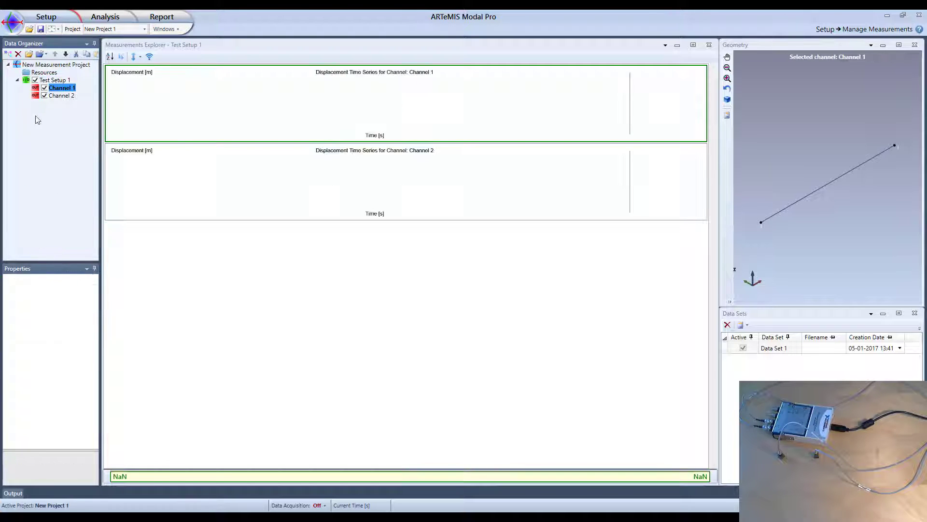
Step: Assign DOF information by placing Channel 1 on node 1 and Channel 2 on node 2, both in the Z+ direction
{"action": "left_click", "coordinate": [49, 18]}
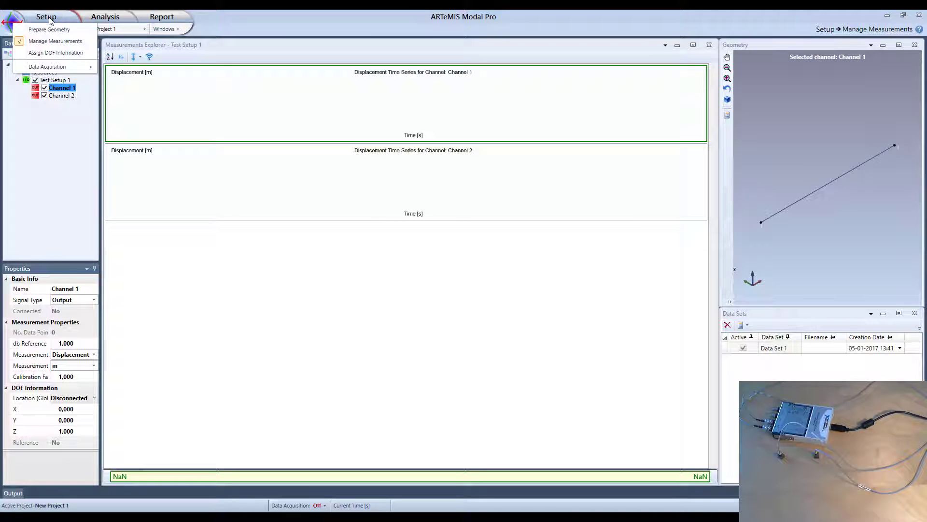
{"action": "left_click", "coordinate": [49, 54]}
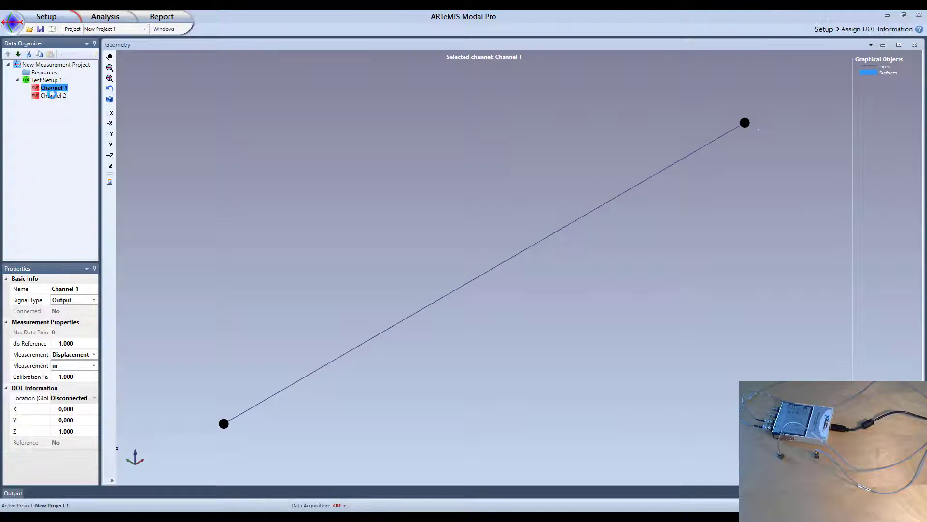
{"action": "mouse_move", "coordinate": [61, 88]}
{"action": "left_click_drag", "start_coordinate": [61, 88], "coordinate": [223, 423]}
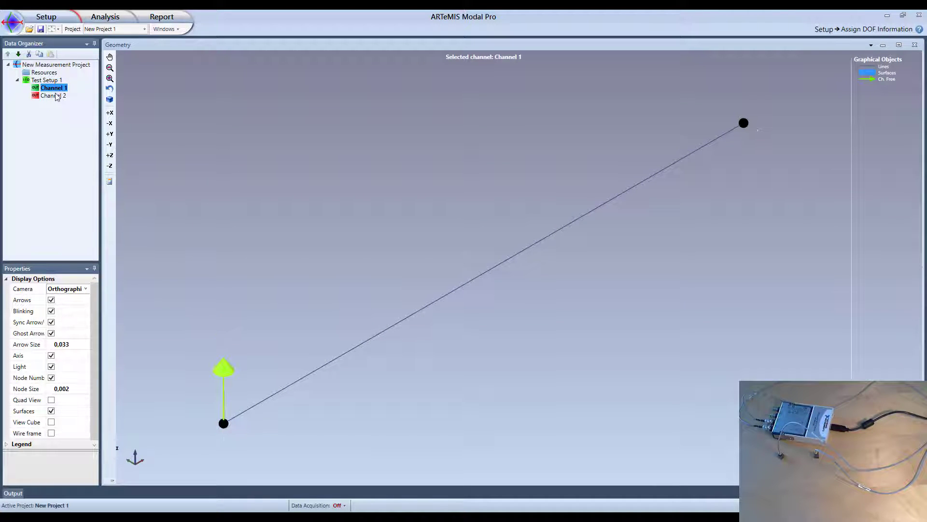
{"action": "left_click_drag", "start_coordinate": [54, 95], "coordinate": [710, 137]}
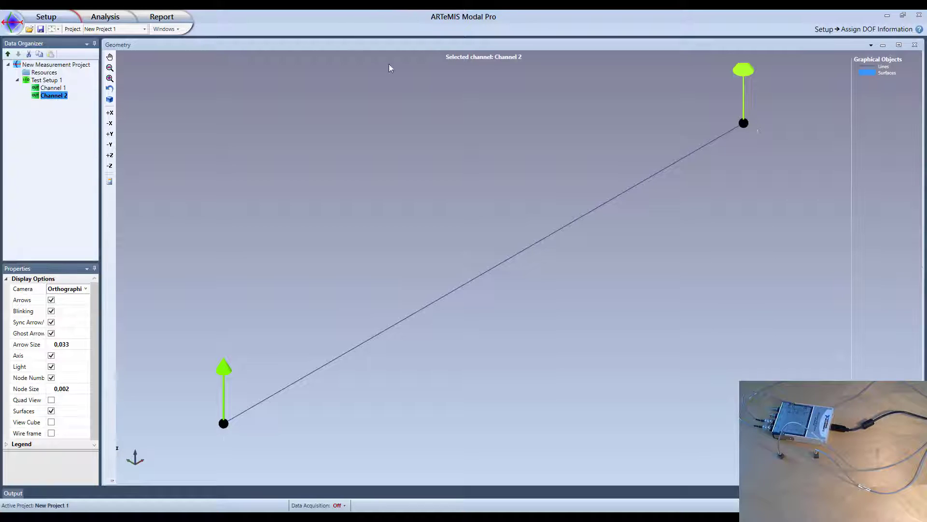
Step: In the National Instruments data acquisition task, map input ai0 to Channel 1 (1 Z+) and ai1 to Channel 2 (2 Z+)
{"action": "left_click", "coordinate": [49, 17]}
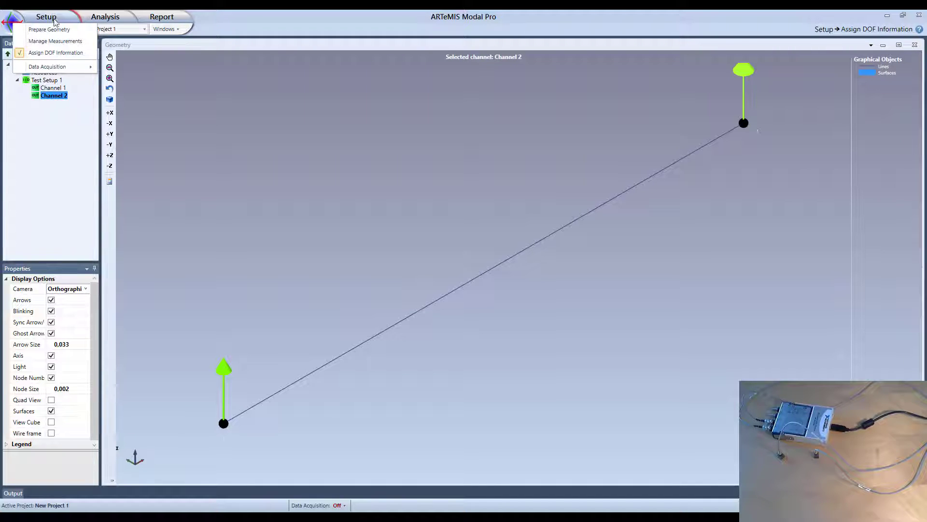
{"action": "mouse_move", "coordinate": [62, 70]}
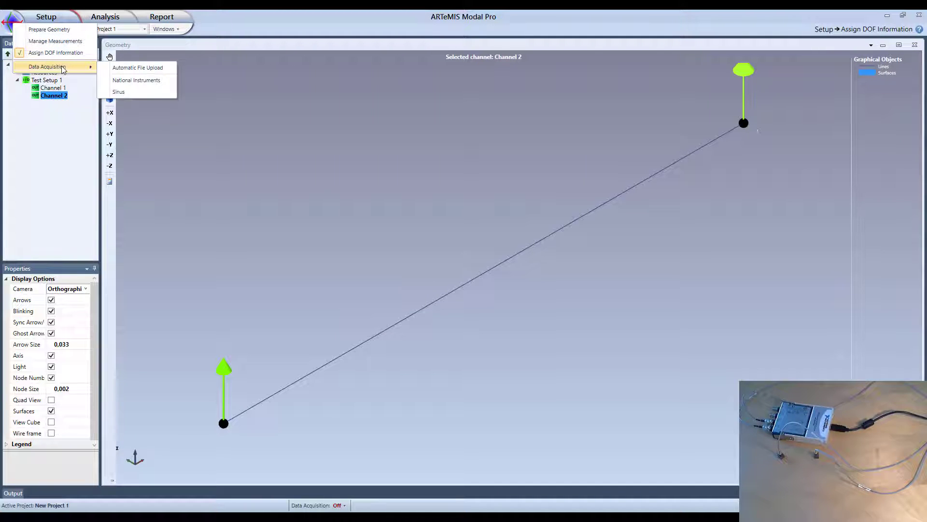
{"action": "left_click", "coordinate": [162, 84]}
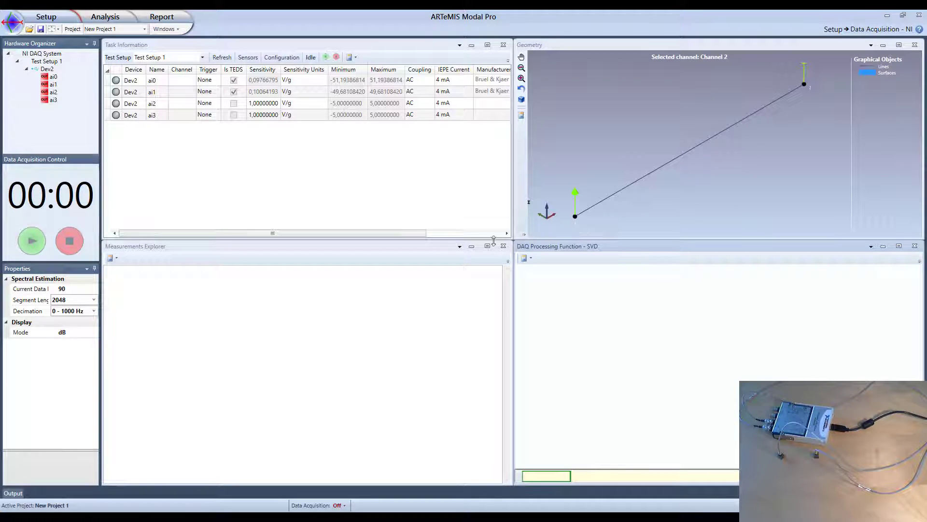
{"action": "left_click", "coordinate": [181, 81]}
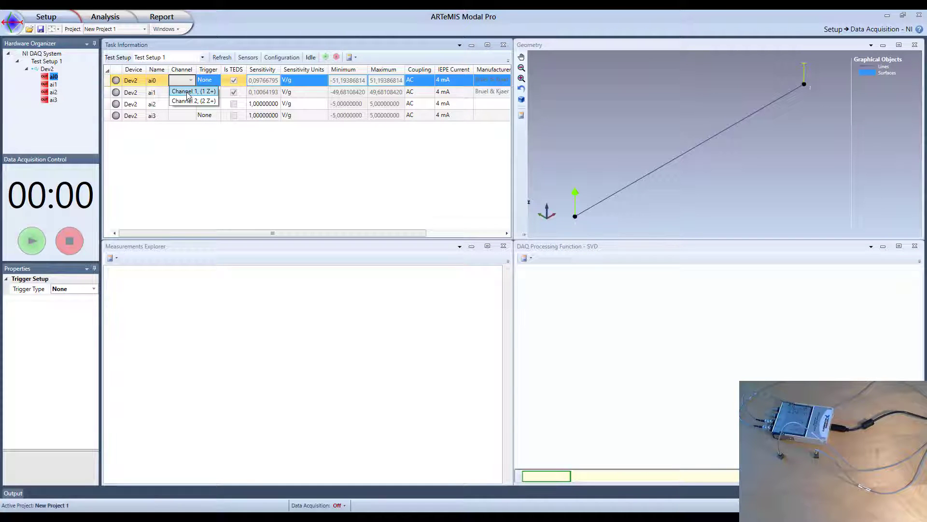
{"action": "left_click", "coordinate": [189, 92]}
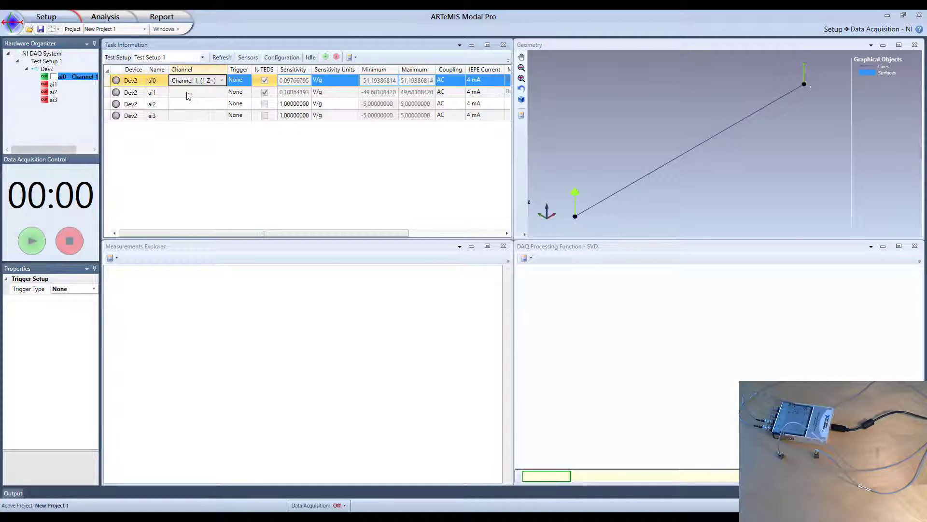
{"action": "left_click", "coordinate": [188, 93]}
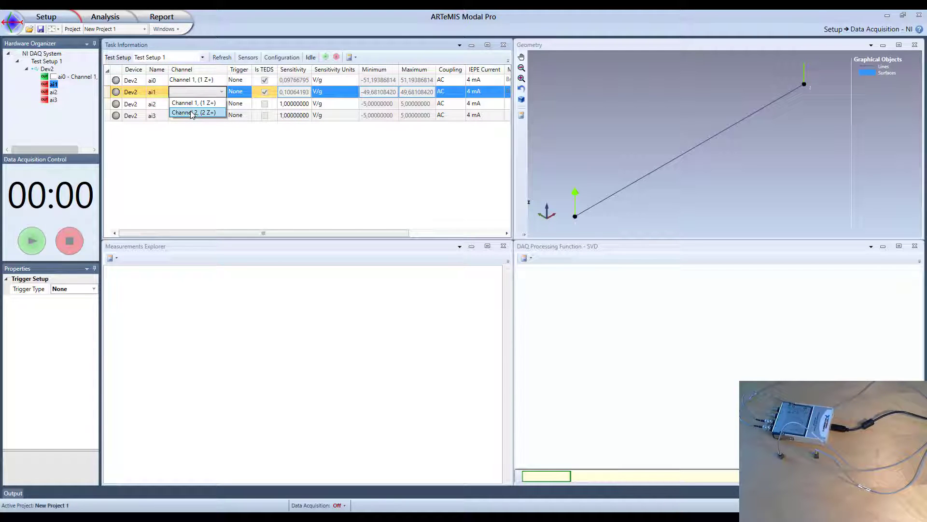
{"action": "left_click", "coordinate": [191, 112]}
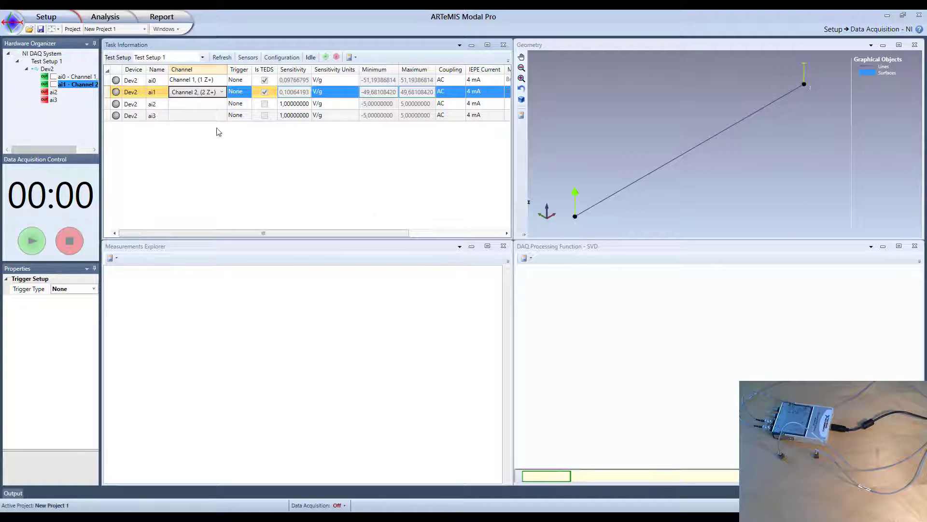
{"action": "left_click", "coordinate": [207, 137]}
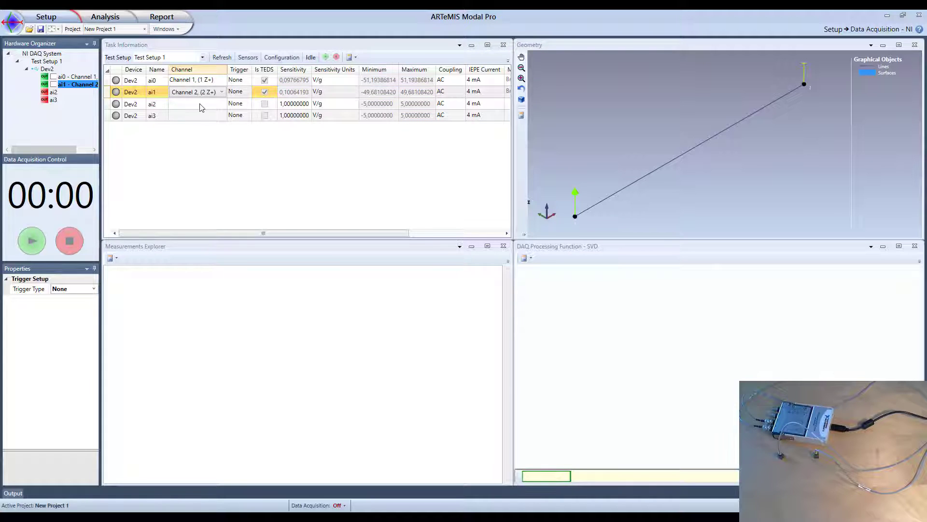
{"action": "left_click", "coordinate": [199, 103]}
{"action": "left_click", "coordinate": [204, 153]}
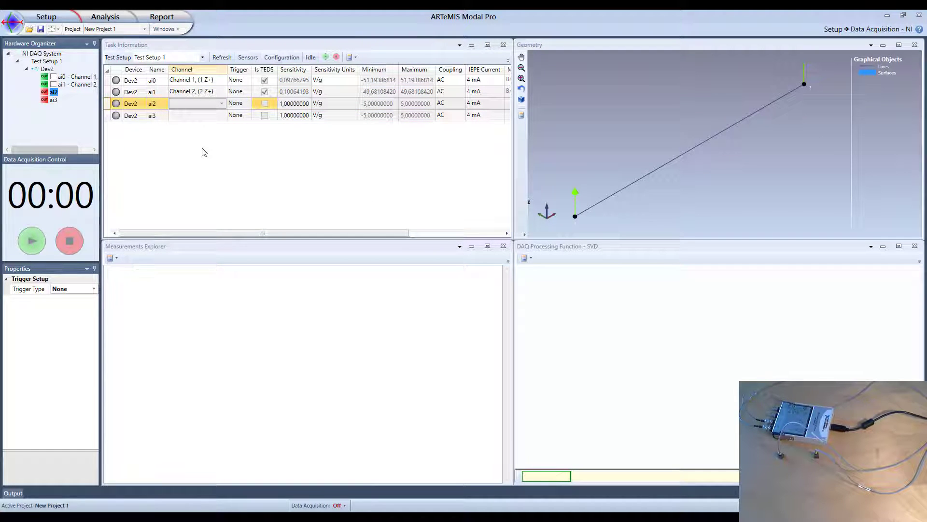
Step: In the data acquisition configuration, keep the sampling rate at 2000 and recording on Manual, and set the dataset option to Create new
{"action": "left_click", "coordinate": [281, 58]}
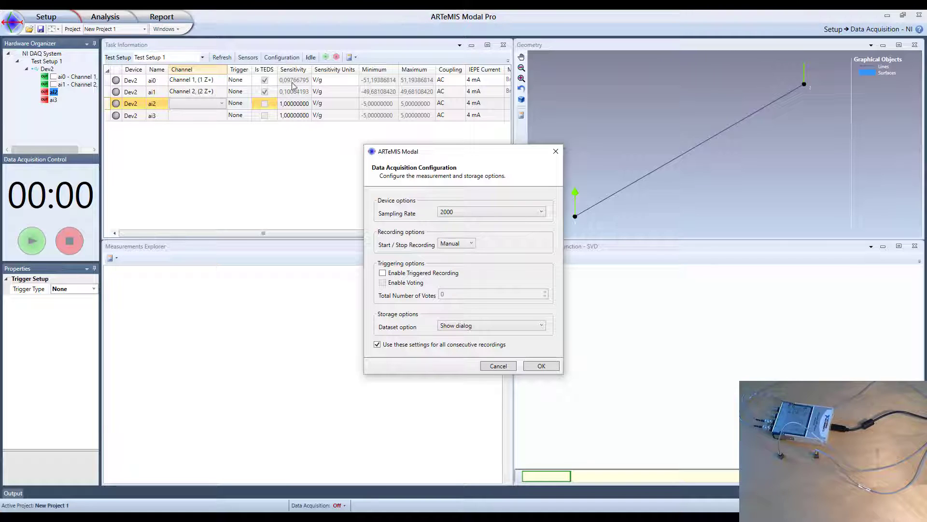
{"action": "left_click", "coordinate": [482, 214]}
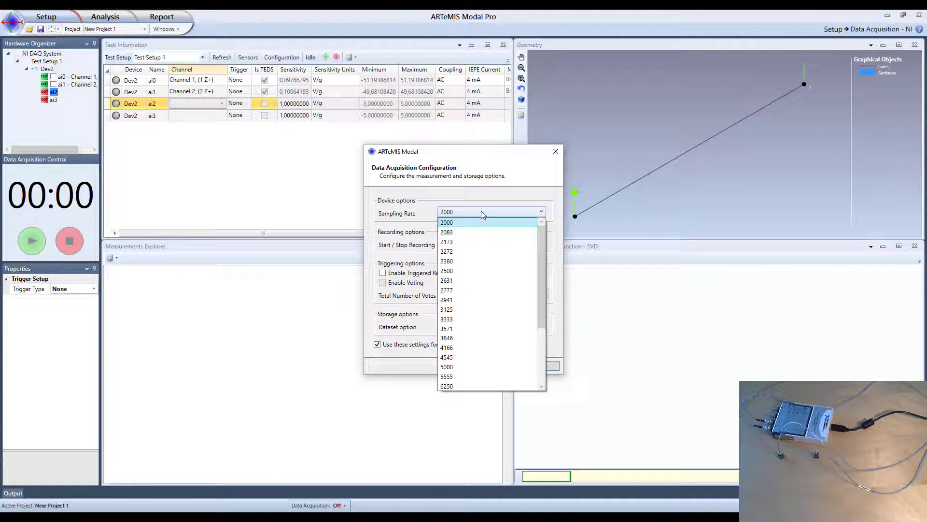
{"action": "left_click", "coordinate": [482, 214]}
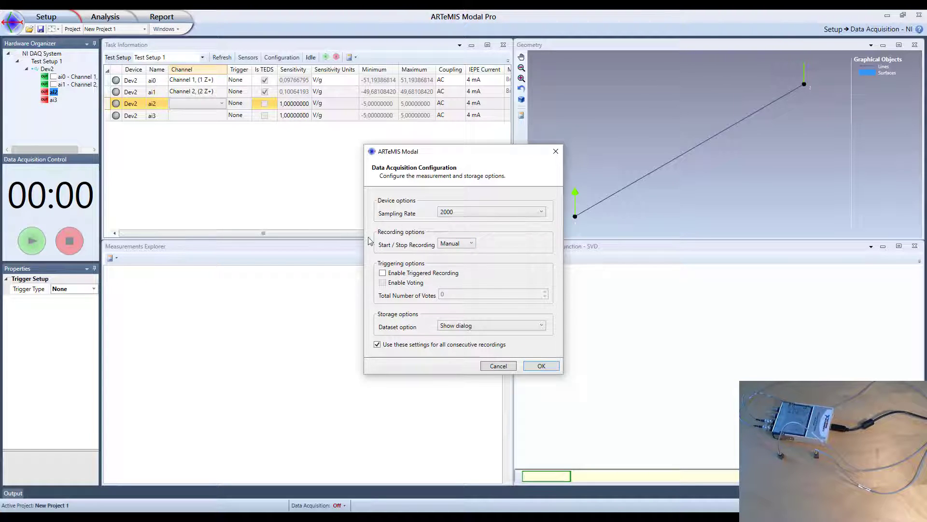
{"action": "left_click", "coordinate": [452, 244]}
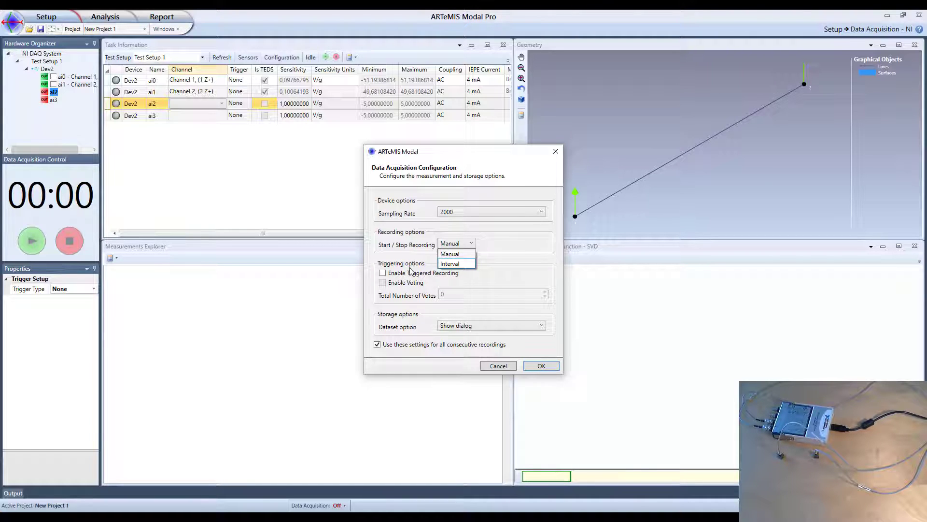
{"action": "left_click", "coordinate": [446, 247]}
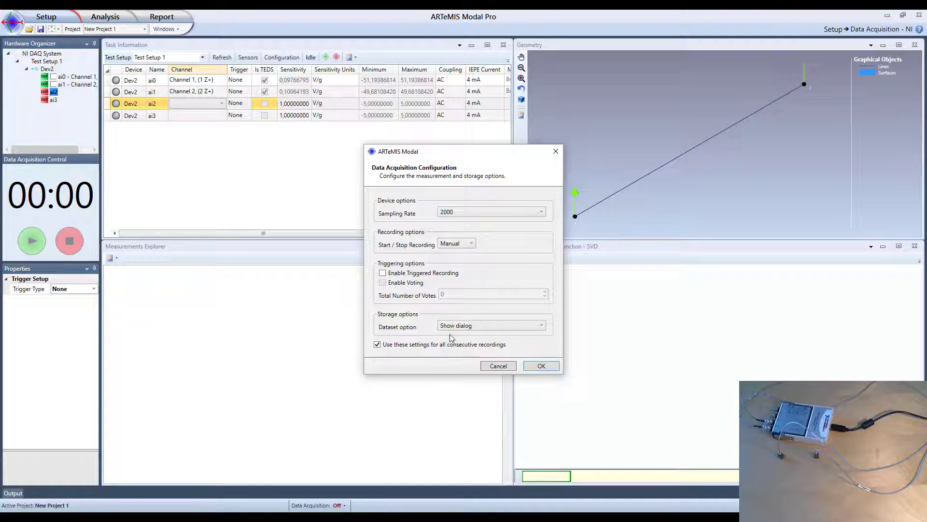
{"action": "left_click", "coordinate": [475, 328]}
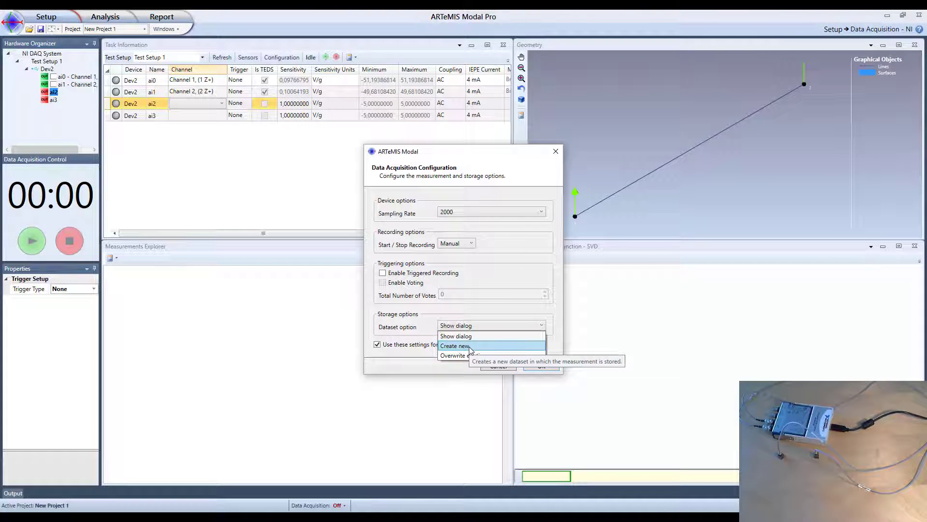
{"action": "left_click", "coordinate": [469, 347]}
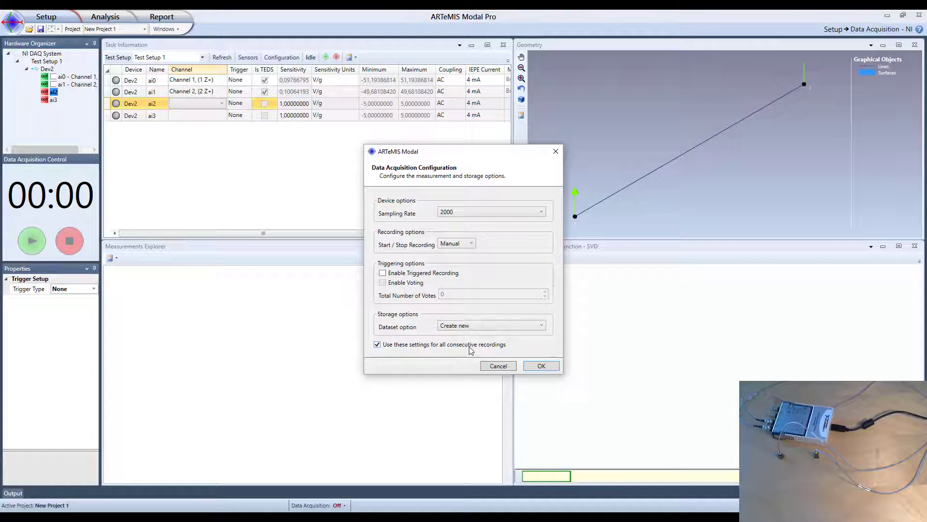
{"action": "left_click", "coordinate": [546, 367]}
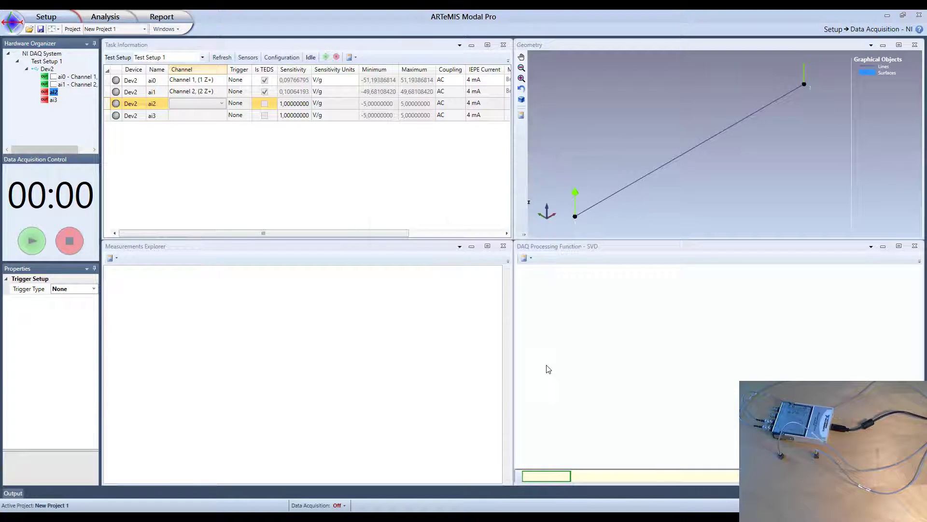
Step: Start the acquisition in idle mode and display the live signals of ai0 and ai1
{"action": "left_click", "coordinate": [311, 57]}
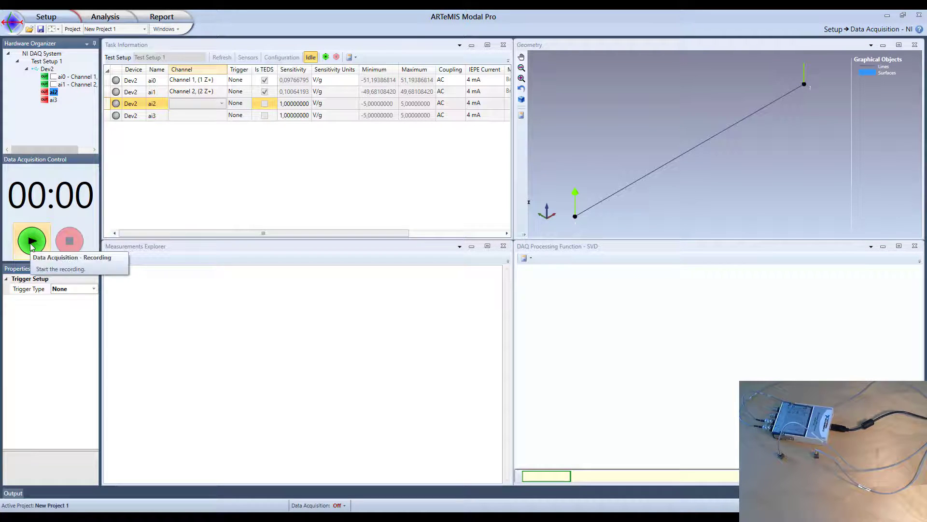
{"action": "left_click", "coordinate": [54, 92]}
{"action": "left_click", "coordinate": [53, 77]}
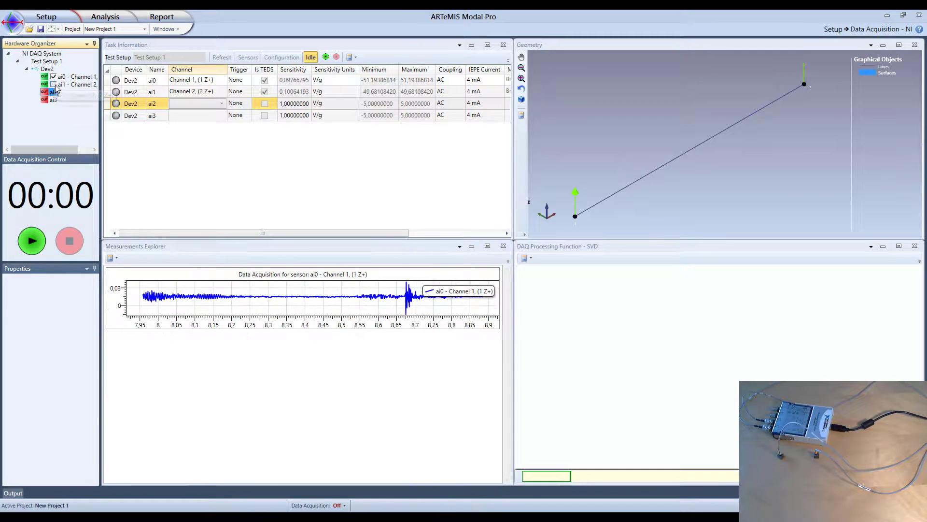
{"action": "left_click", "coordinate": [53, 84]}
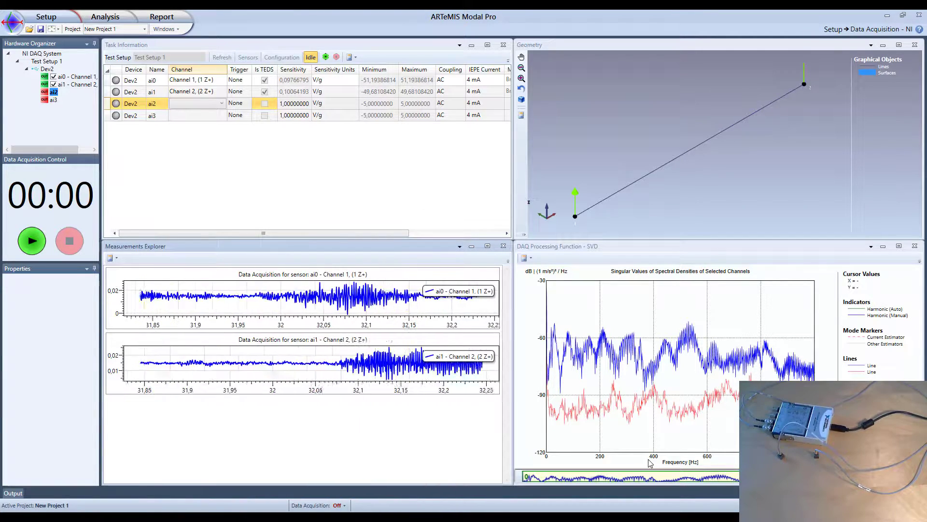
Step: Record a measurement from both channels manually, stop the recording and turn off idle mode
{"action": "left_click", "coordinate": [32, 241]}
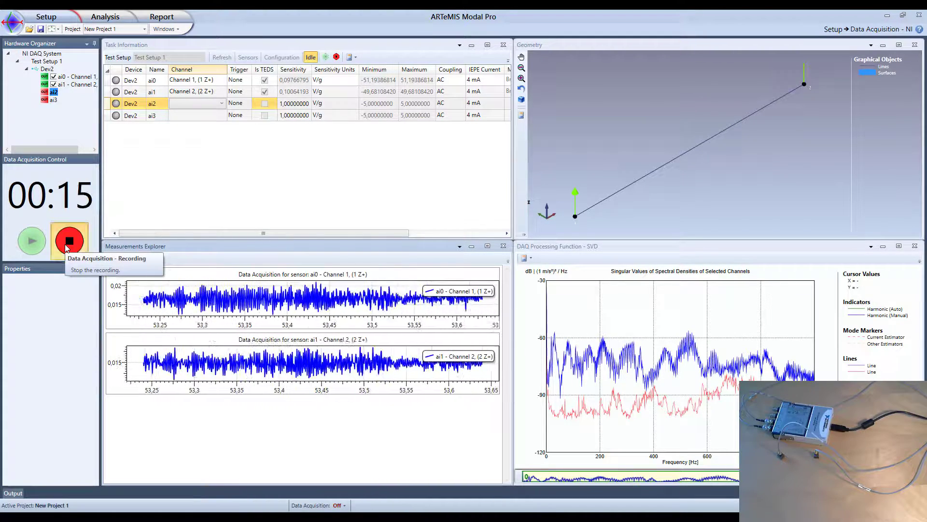
{"action": "left_click", "coordinate": [66, 245]}
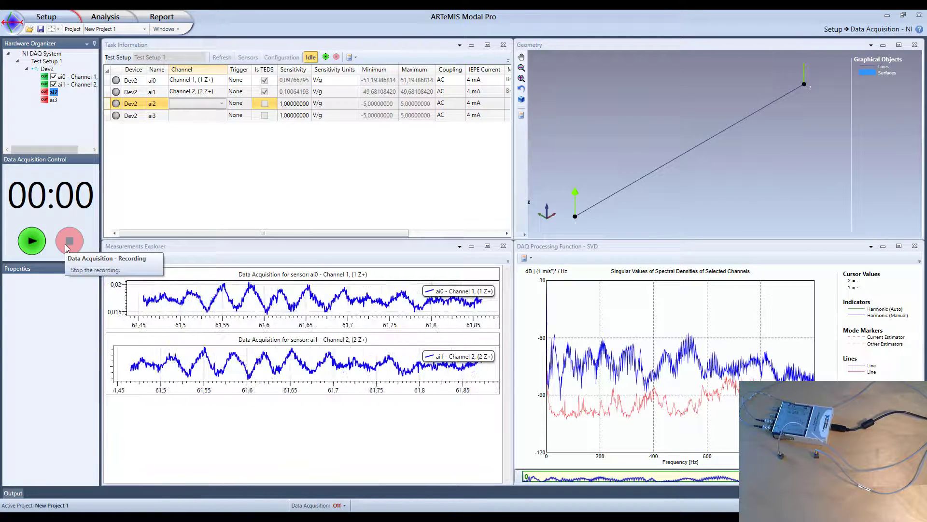
{"action": "left_click", "coordinate": [307, 59]}
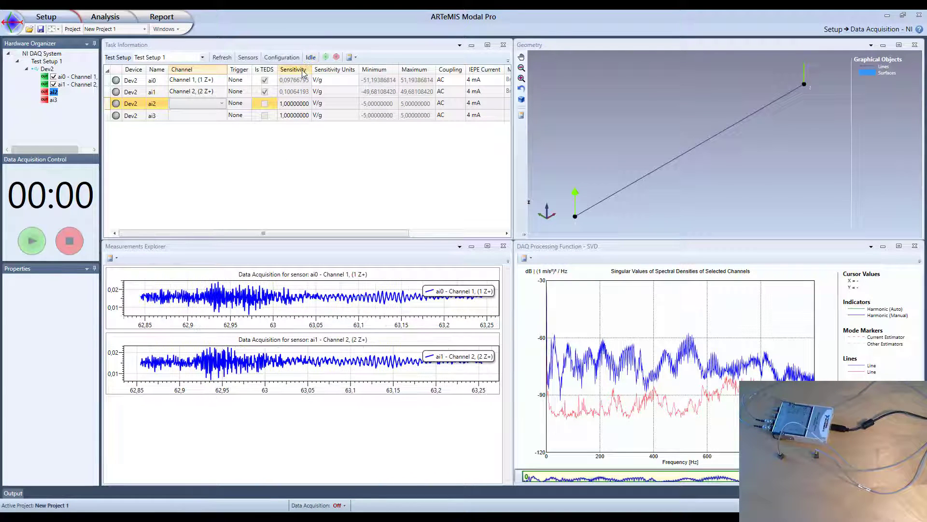
Step: In the data acquisition configuration, set recording to Interval with an interval of 20 s
{"action": "left_click", "coordinate": [280, 58]}
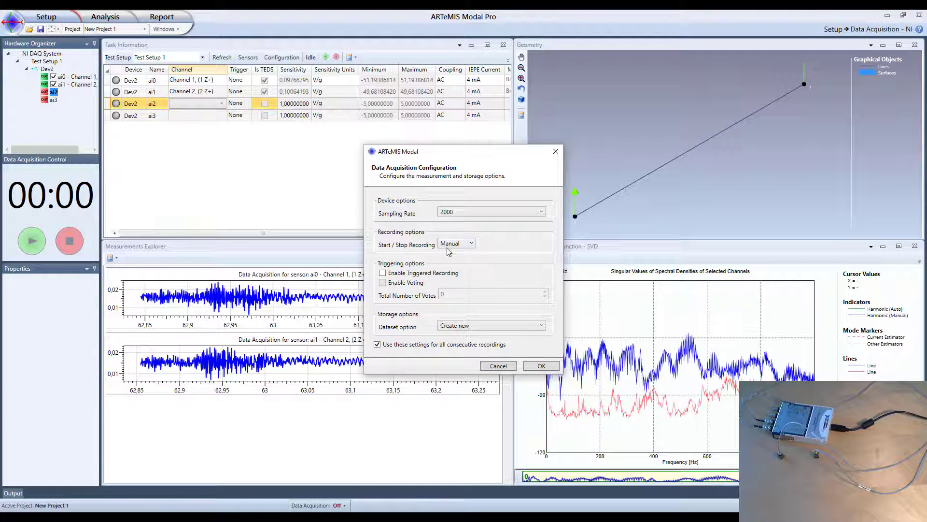
{"action": "left_click", "coordinate": [448, 249]}
{"action": "left_click", "coordinate": [451, 260]}
{"action": "double_click", "coordinate": [522, 245]}
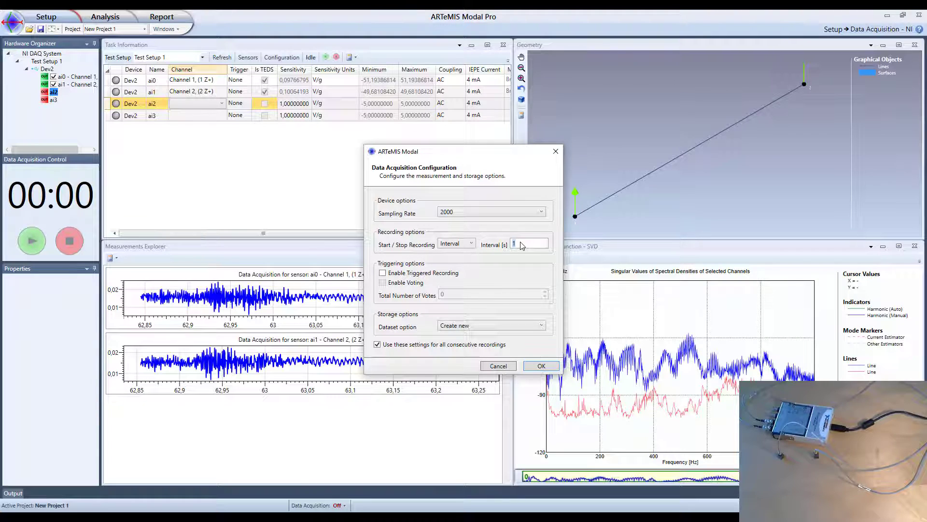
{"action": "type", "text": "20"}
{"action": "left_click", "coordinate": [541, 366]}
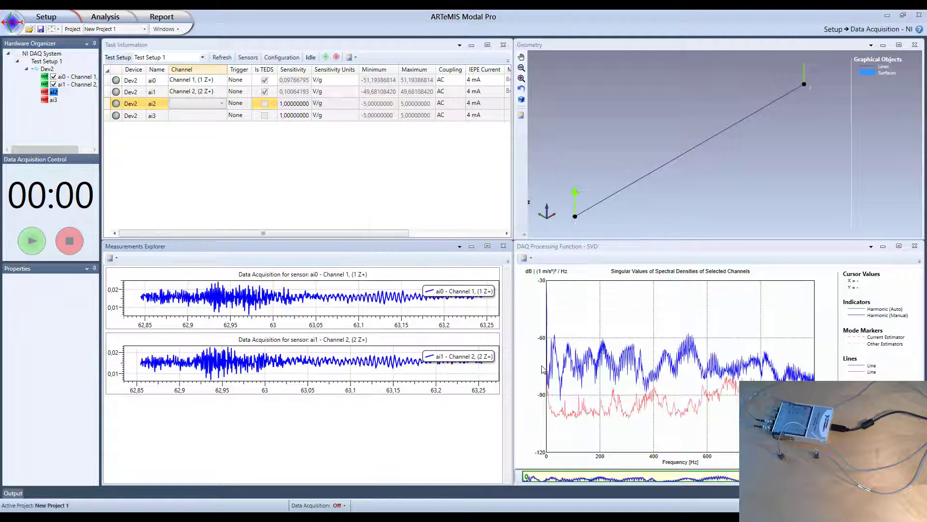
Step: Start the acquisition in idle mode and record one interval measurement from both channels
{"action": "left_click", "coordinate": [312, 58]}
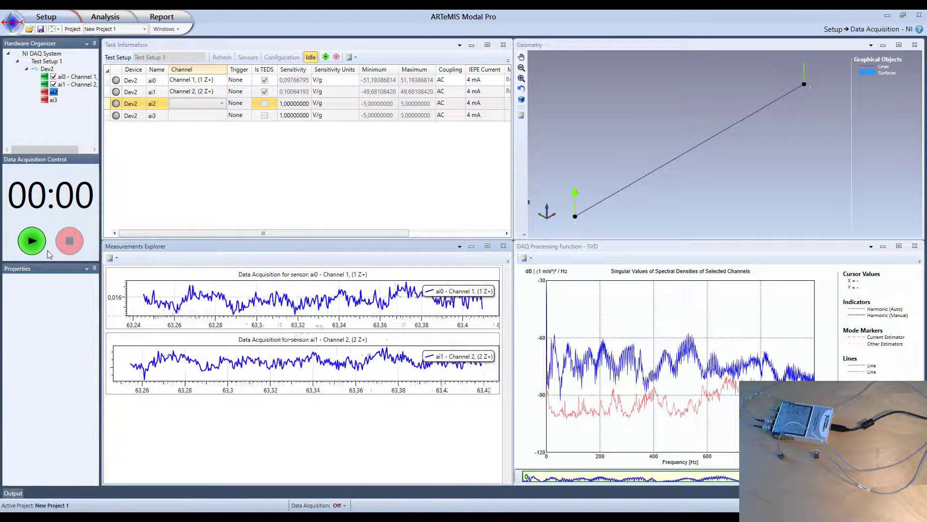
{"action": "left_click", "coordinate": [32, 240]}
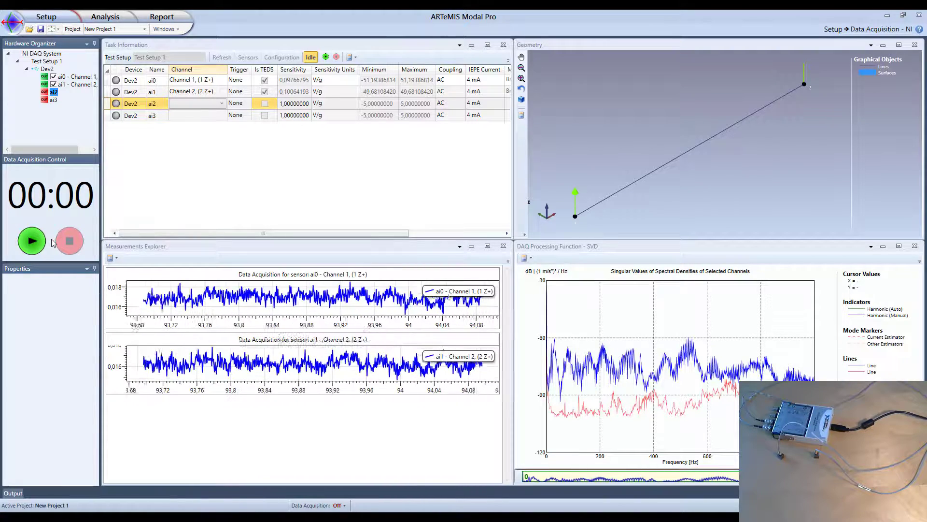
Step: Show the recorded time series and data sets in the Manage Measurements task, and open the Prepare Data analysis task
{"action": "left_click", "coordinate": [46, 19]}
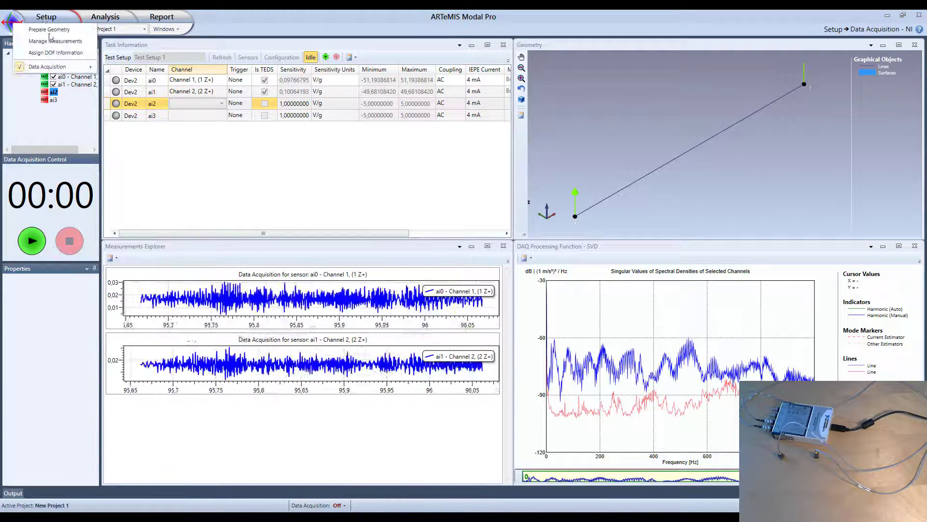
{"action": "left_click", "coordinate": [51, 40]}
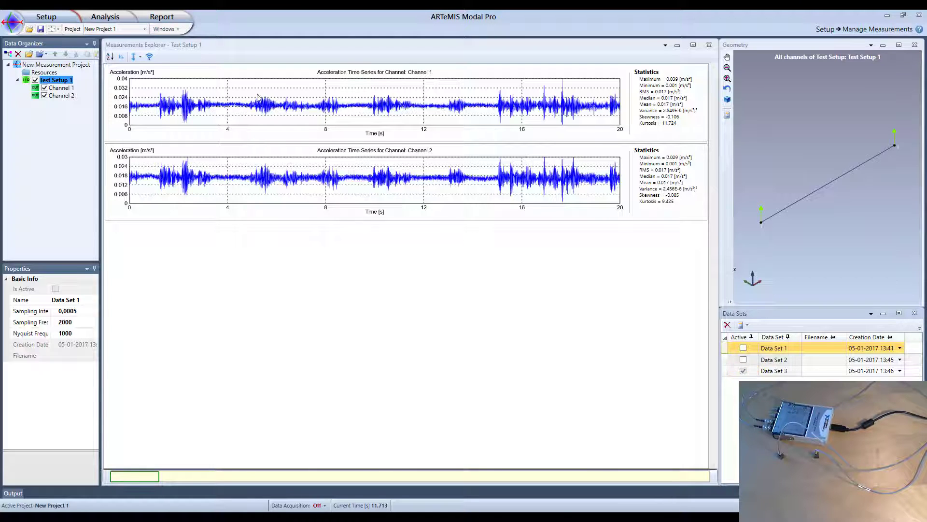
{"action": "left_click", "coordinate": [95, 14]}
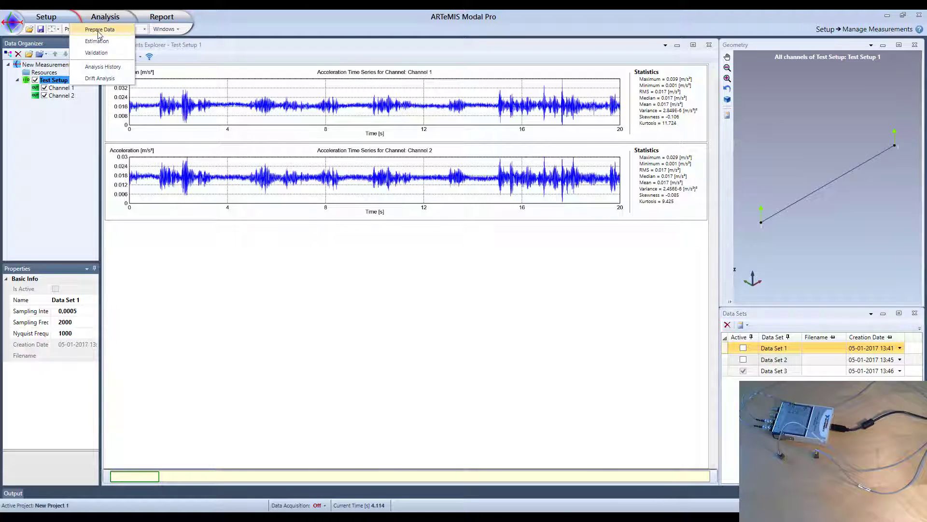
{"action": "left_click", "coordinate": [99, 30]}
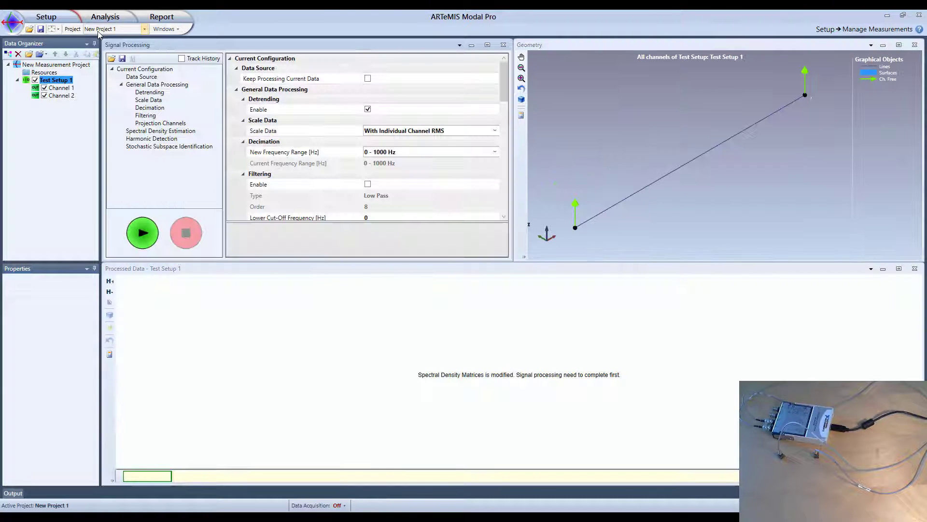